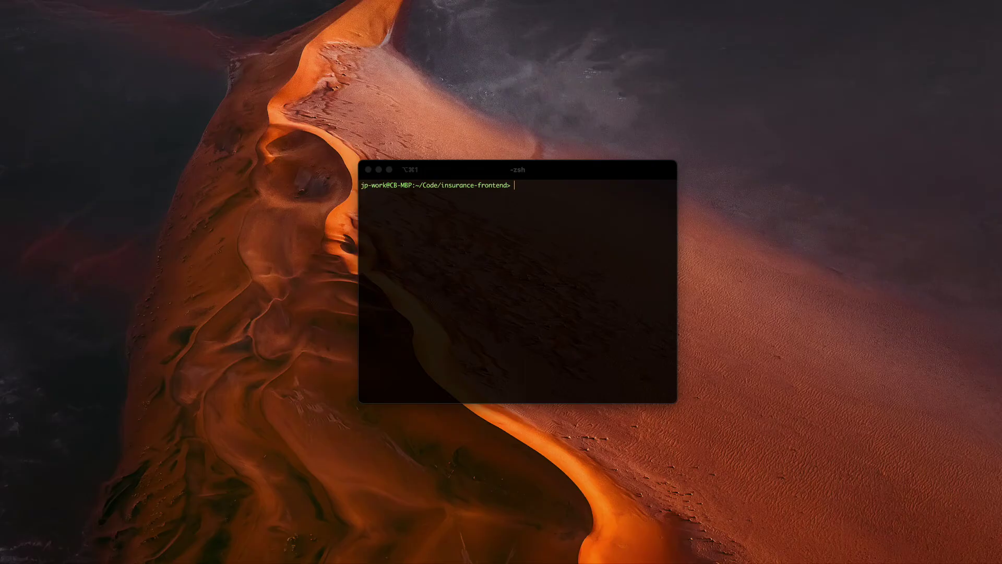
click(525, 185)
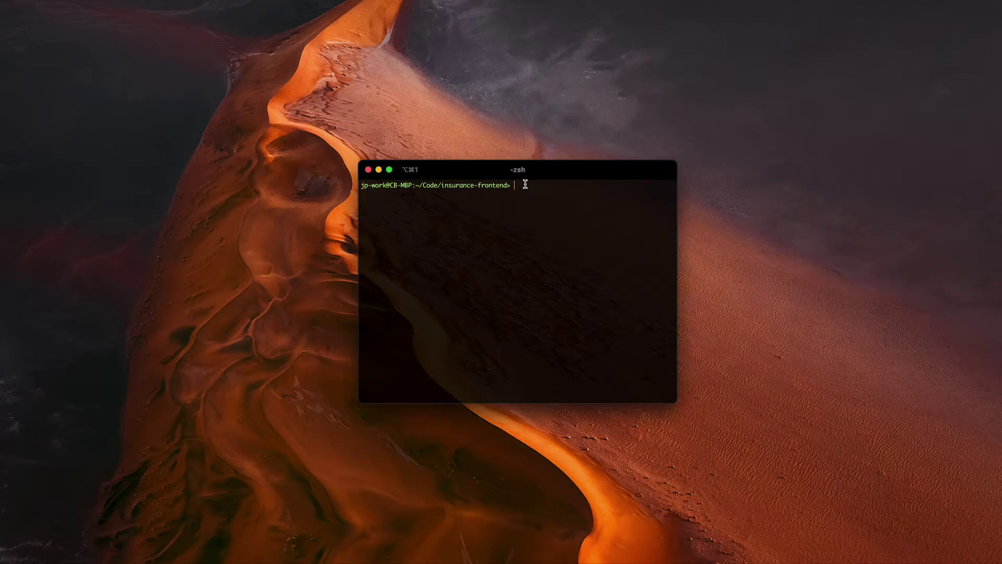
text(npm i @types/rox-browser --save)
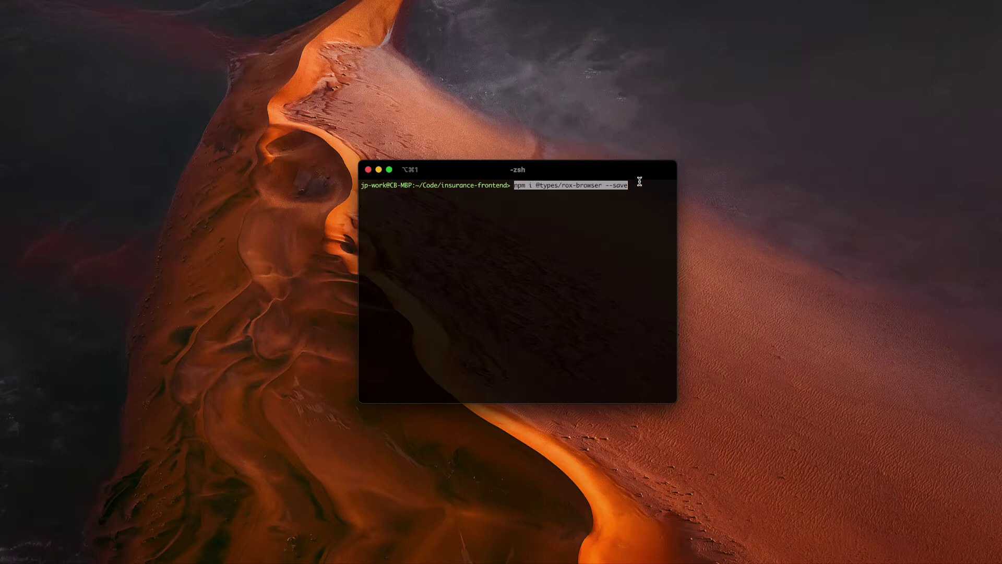
key(Return)
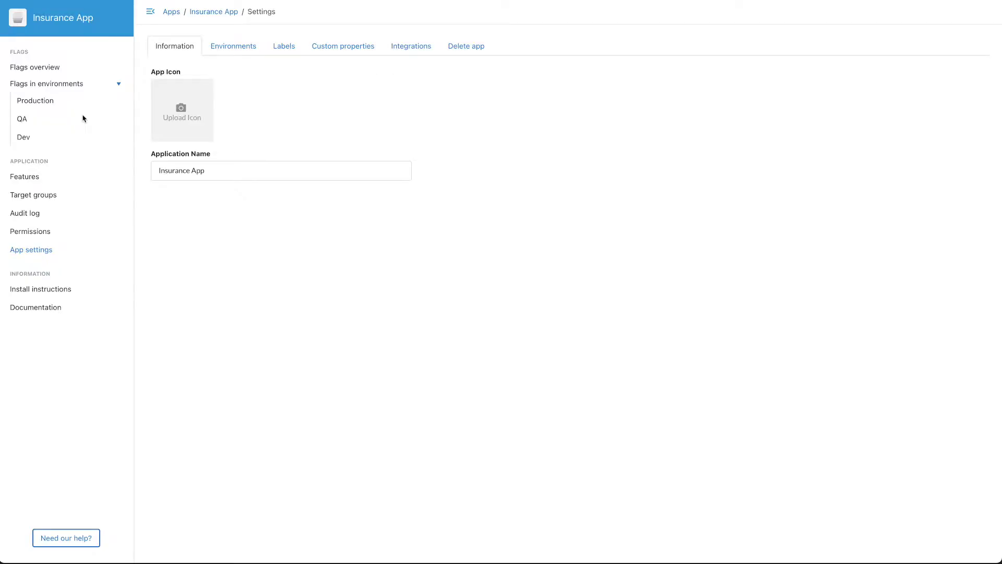
- Show the Insurance App's Environments settings listing Production, QA and Dev
click(240, 46)
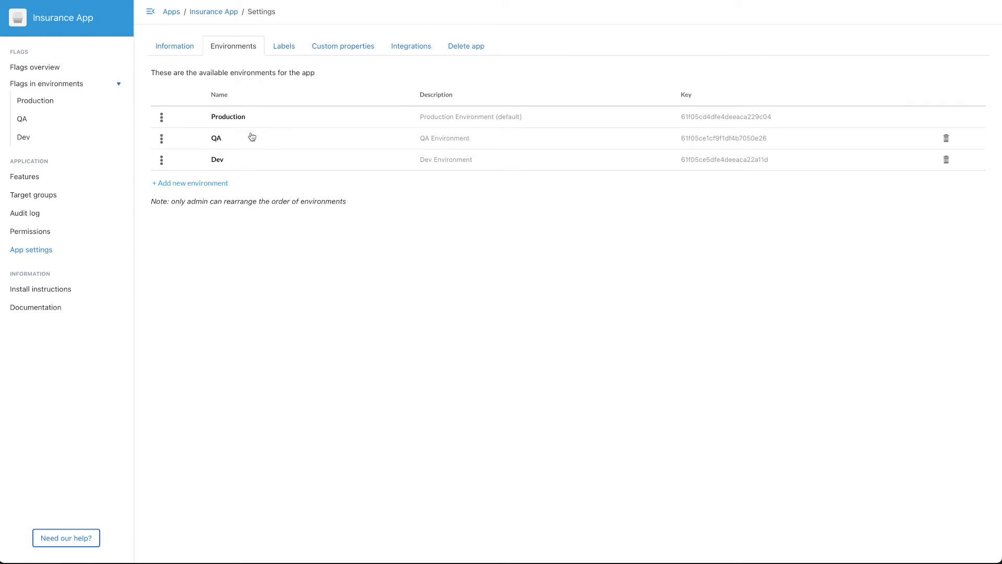
- Create a new environment named 'Pre-Prod' and copy its generated environment key
click(195, 185)
click(449, 232)
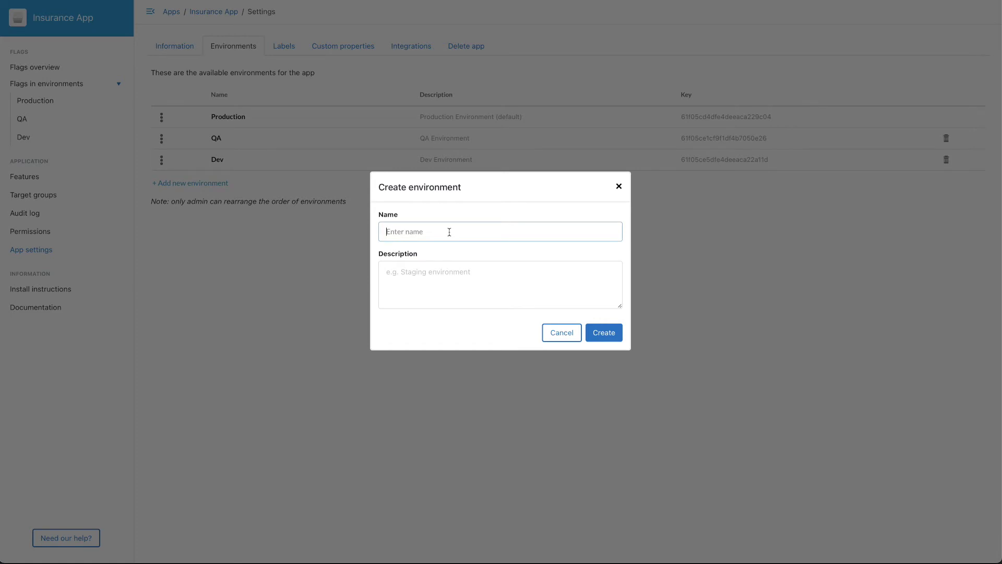
text(Pre-Prod)
click(602, 333)
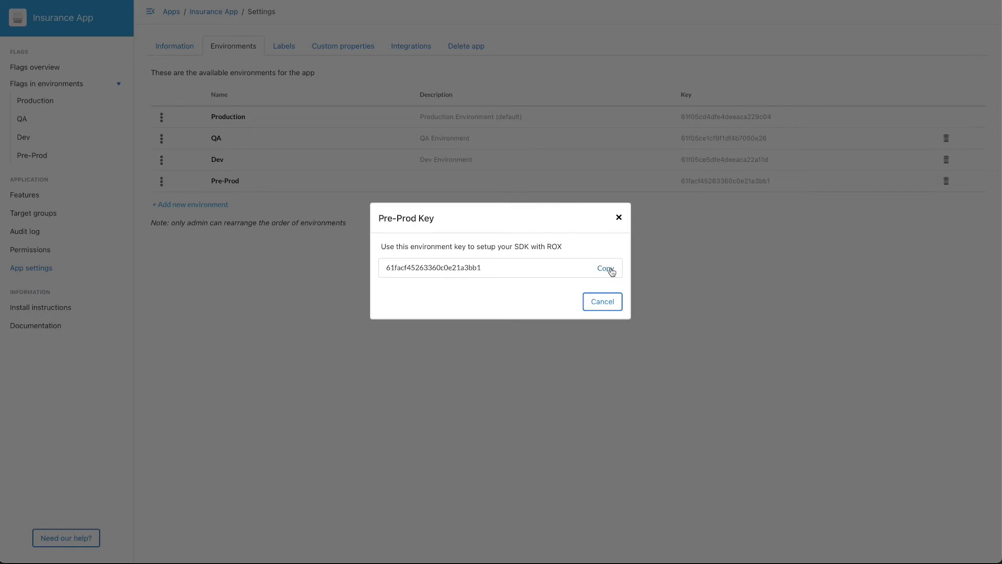
click(611, 272)
click(619, 217)
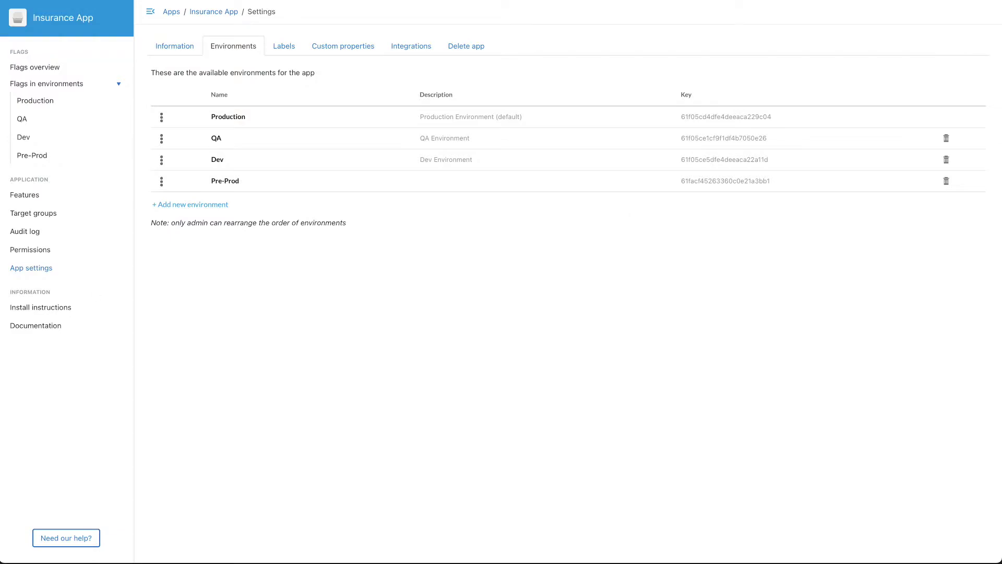
key(super+Tab)
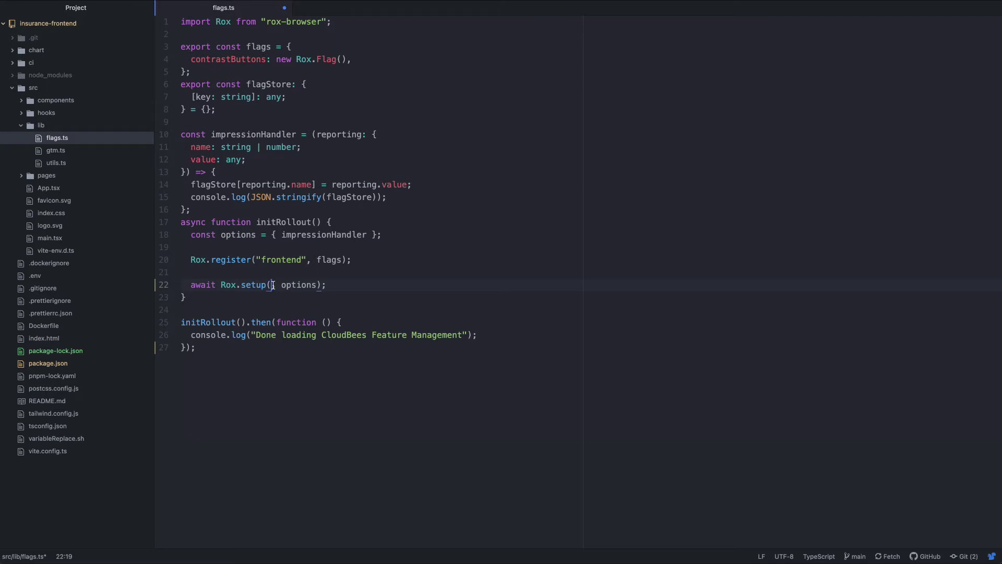
- Paste the Pre-Prod key as the first argument of Rox.setup on line 22 of flags.ts
key(ctrl+v)
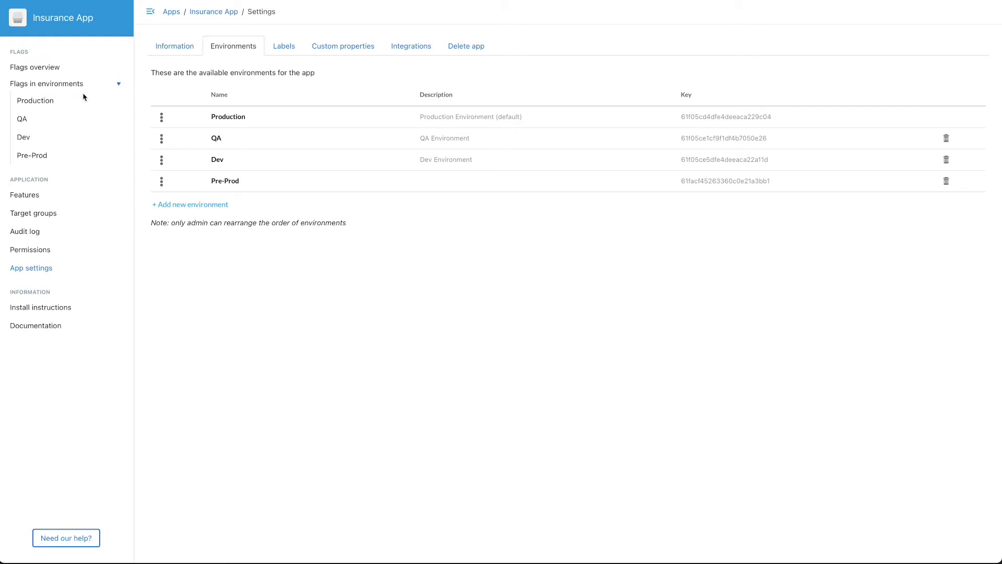
- Add a target group named 'betaUsers' with the condition isBetaUser Is True
click(47, 217)
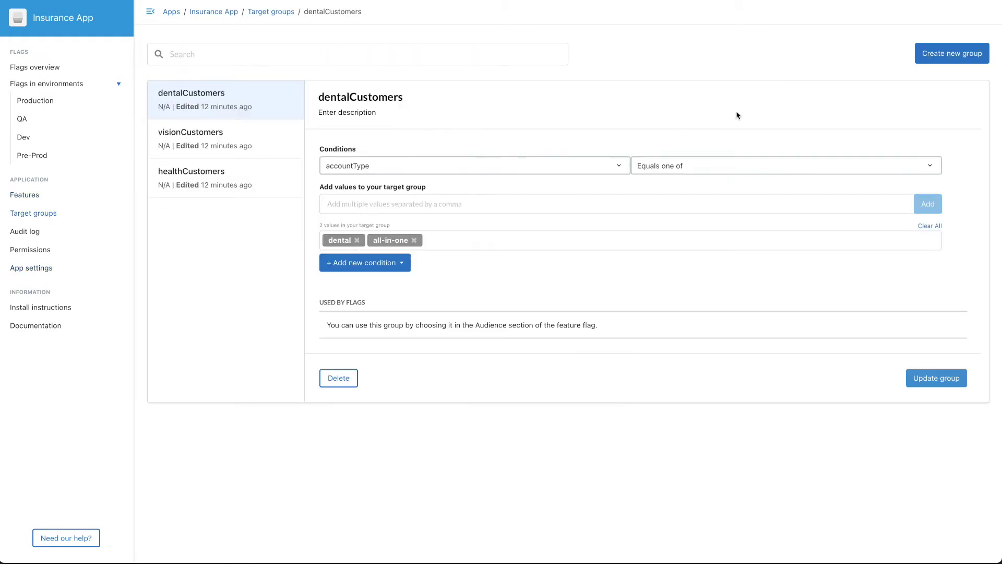
click(942, 64)
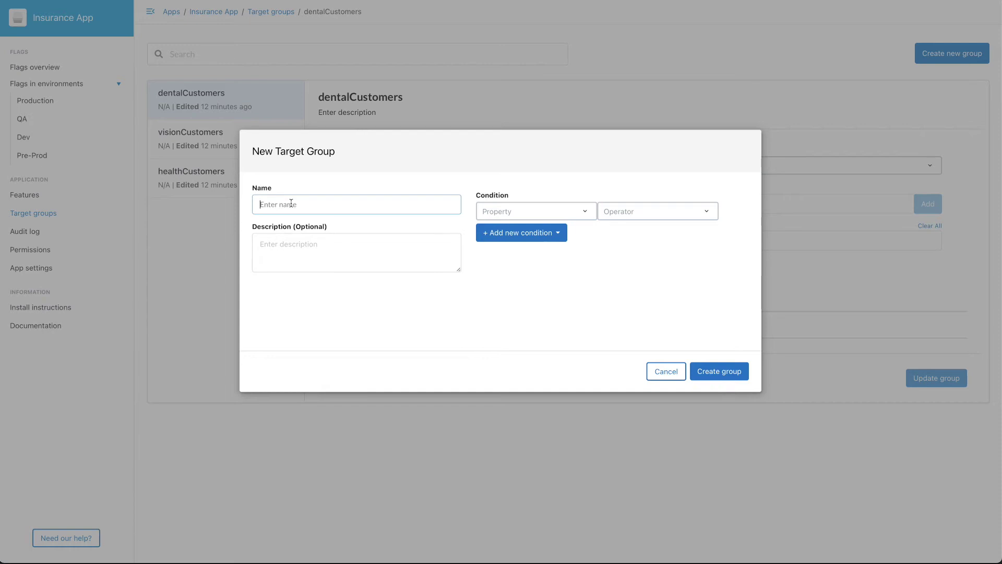
text(betaUsers)
click(493, 206)
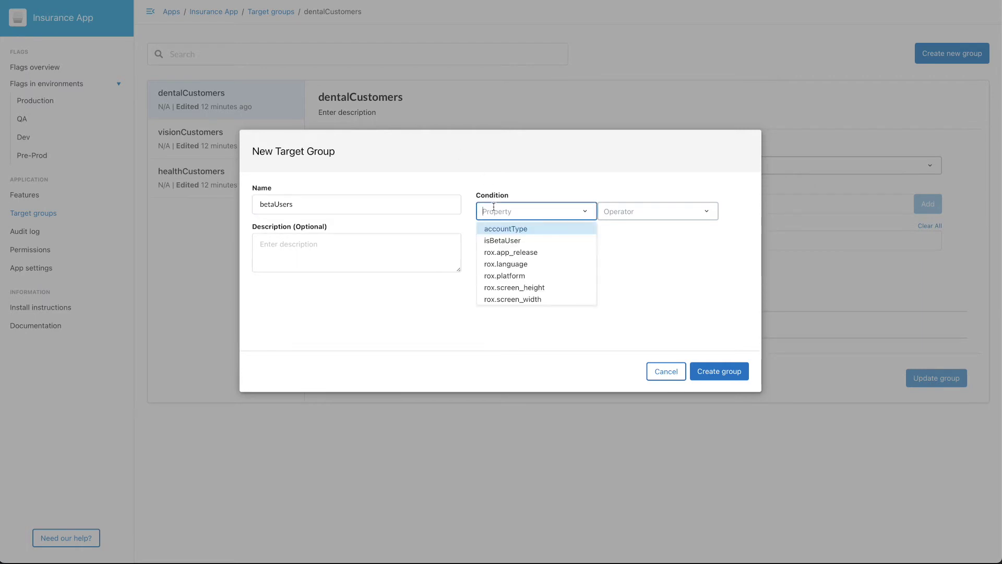
click(506, 241)
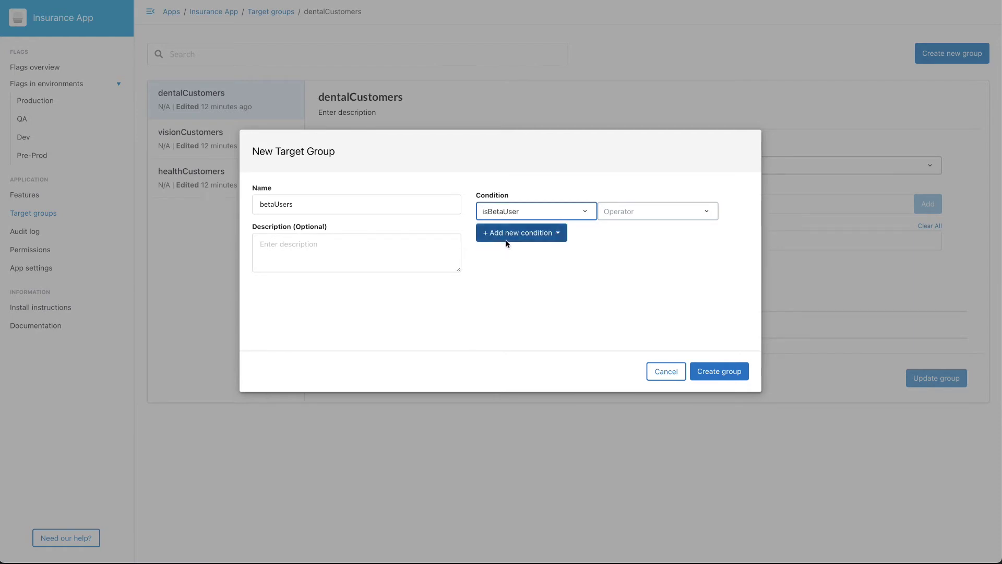
click(633, 216)
click(630, 232)
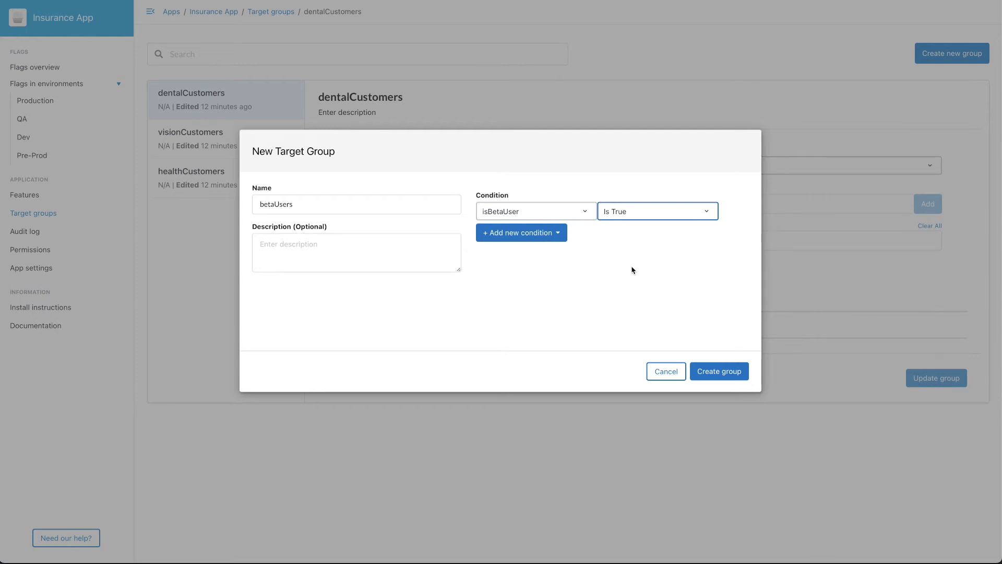
click(714, 372)
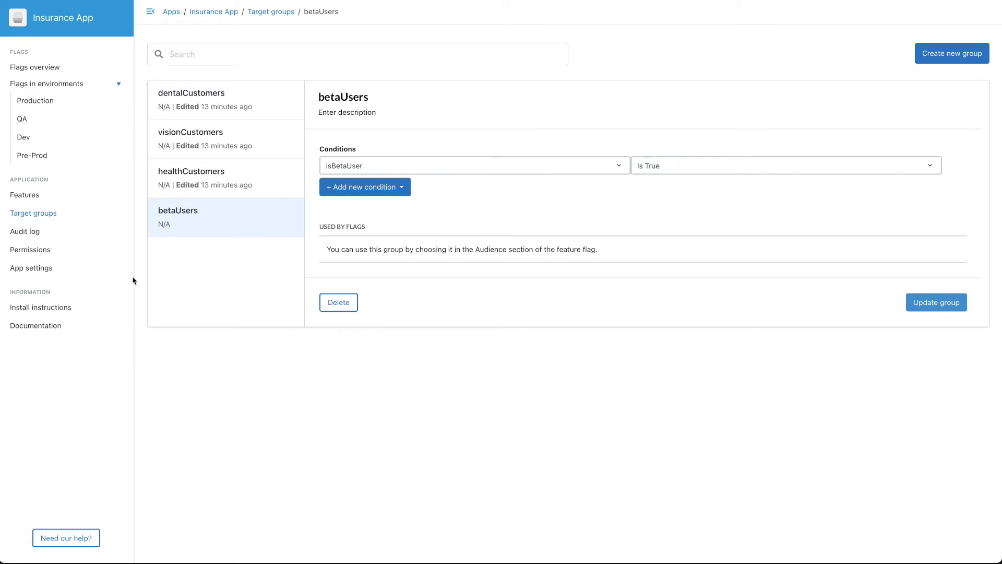
- On Pre-Prod's frontend.contrastButtons flag, add a condition matching the betaUsers target group
click(34, 156)
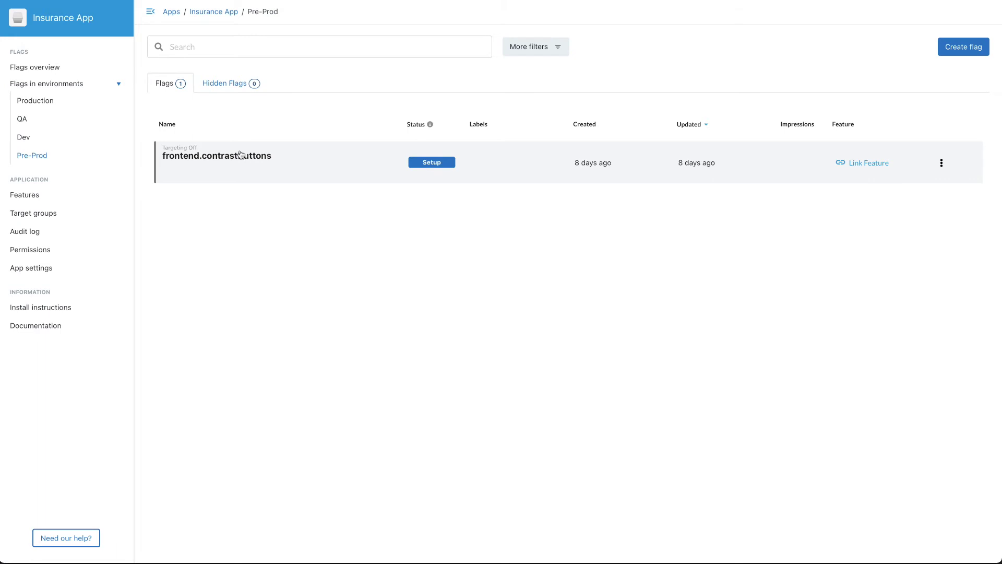
click(253, 167)
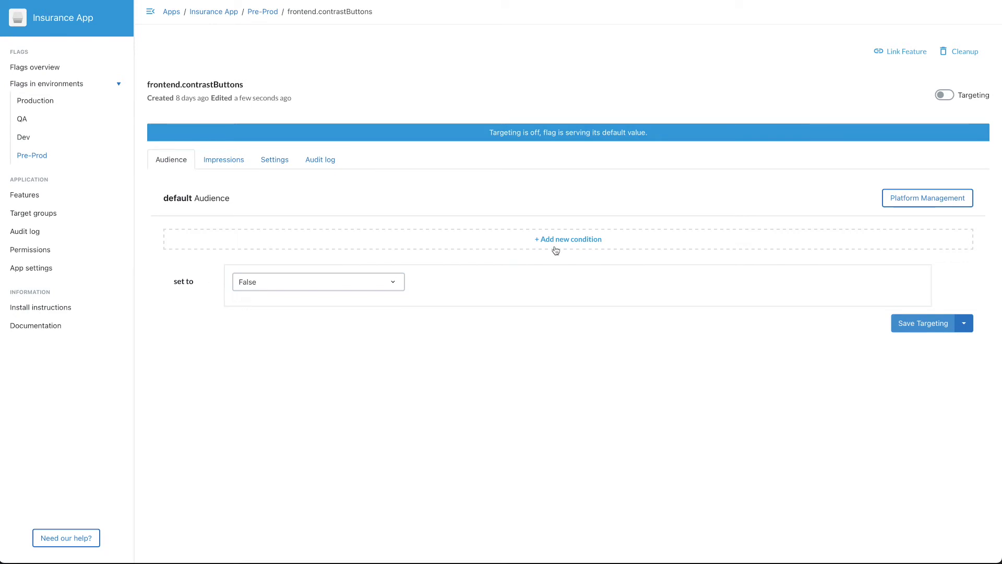
click(592, 243)
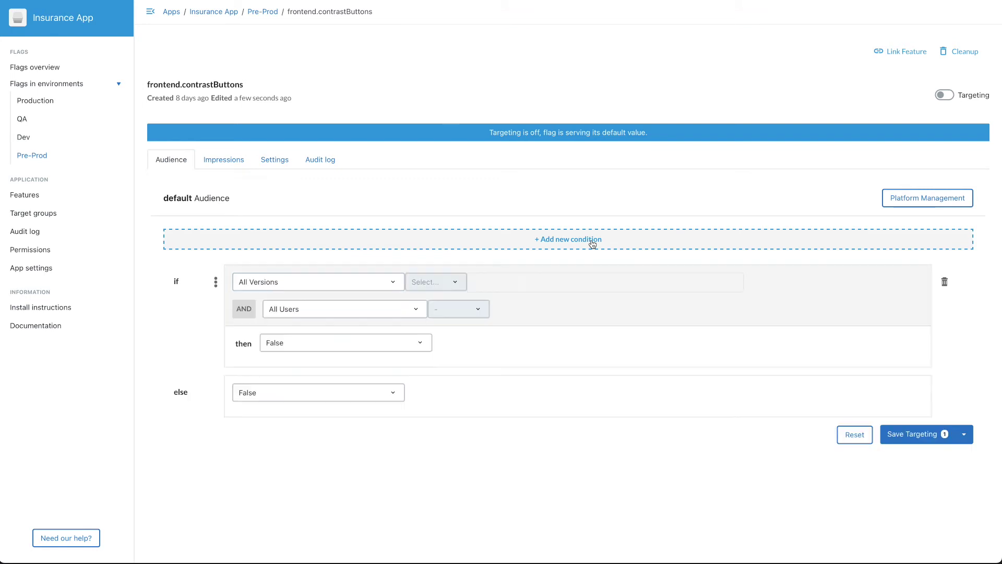
click(324, 311)
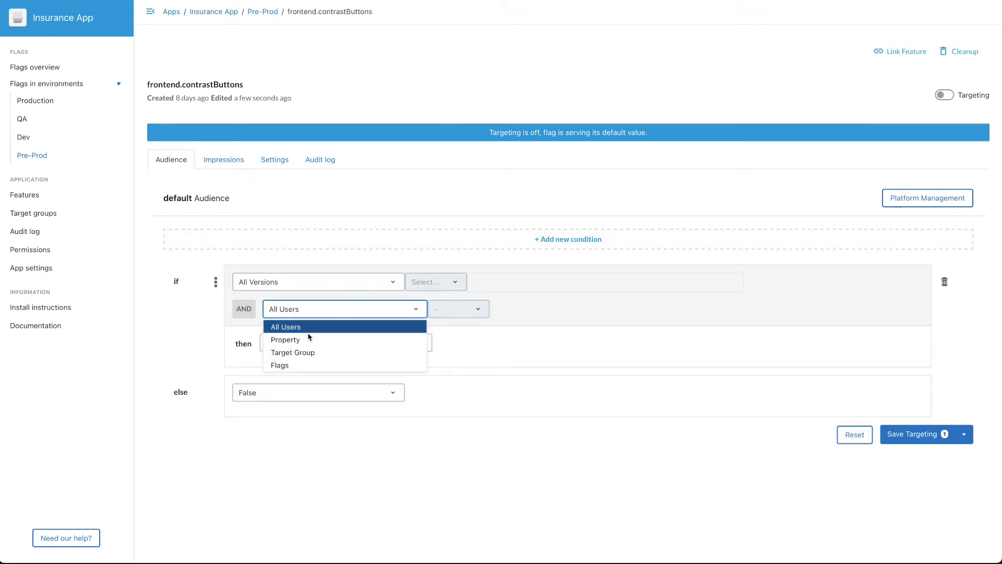
click(299, 353)
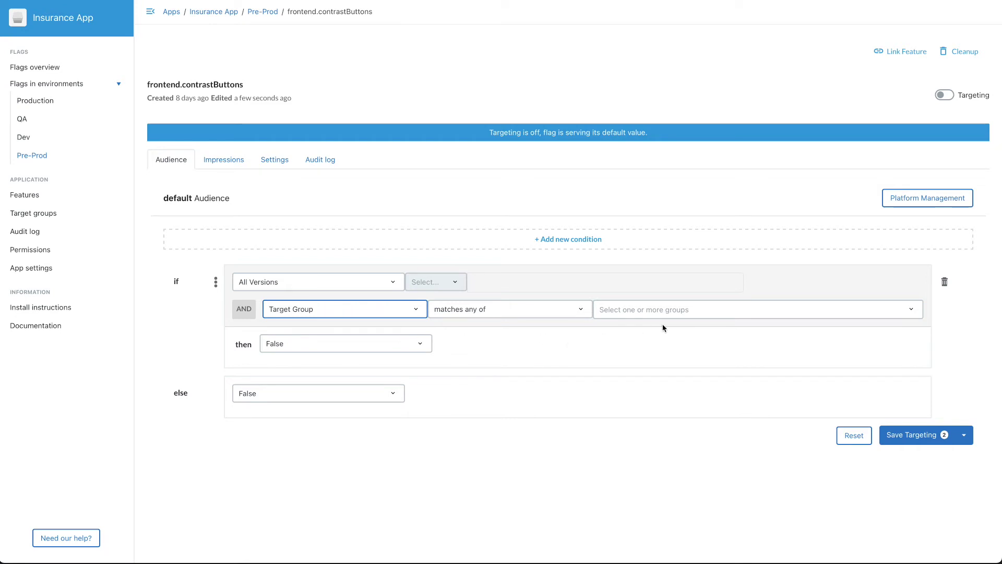
click(671, 315)
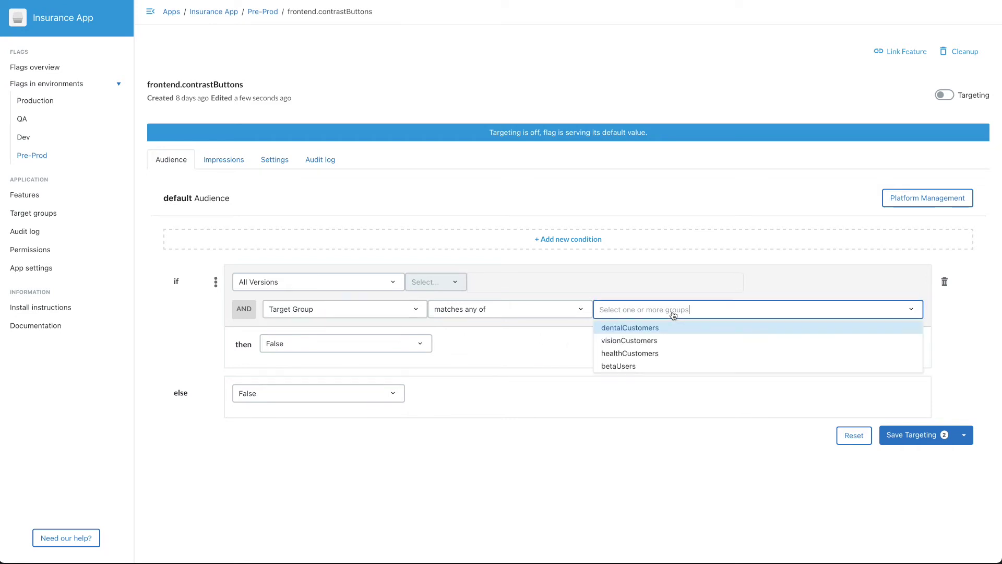
click(618, 367)
- Serve True to betaUsers, then use Save & Activate Targeting
click(387, 350)
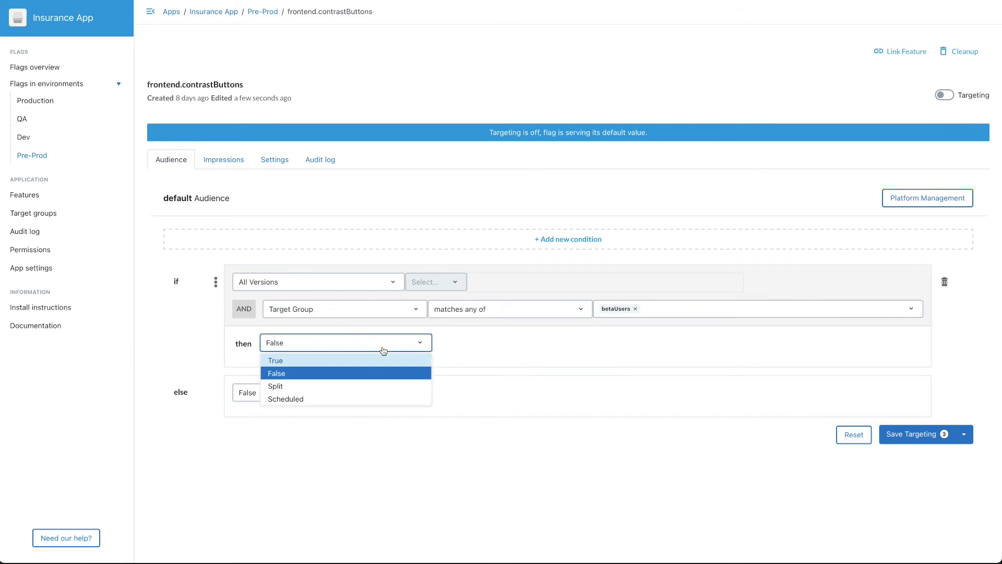
click(275, 361)
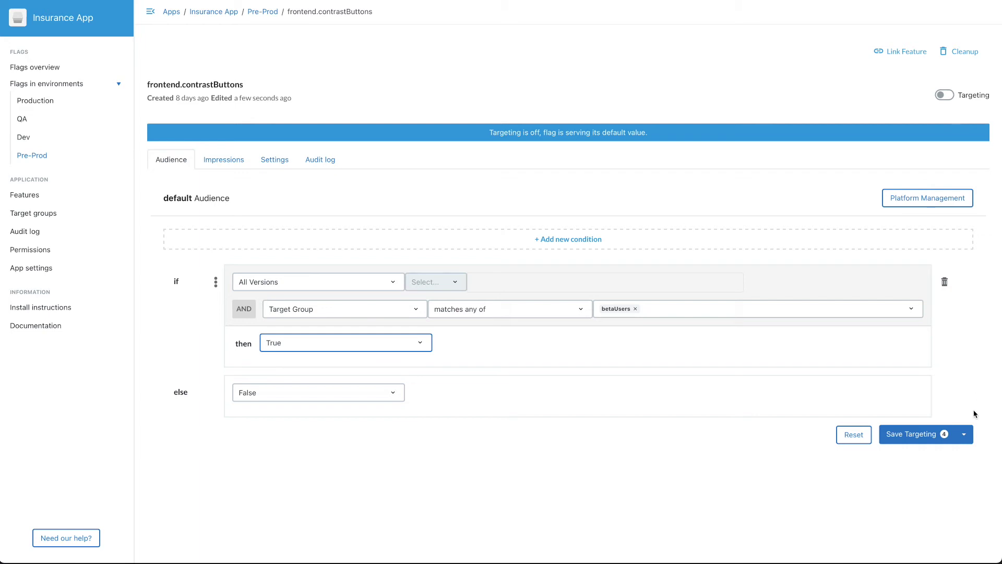
click(965, 436)
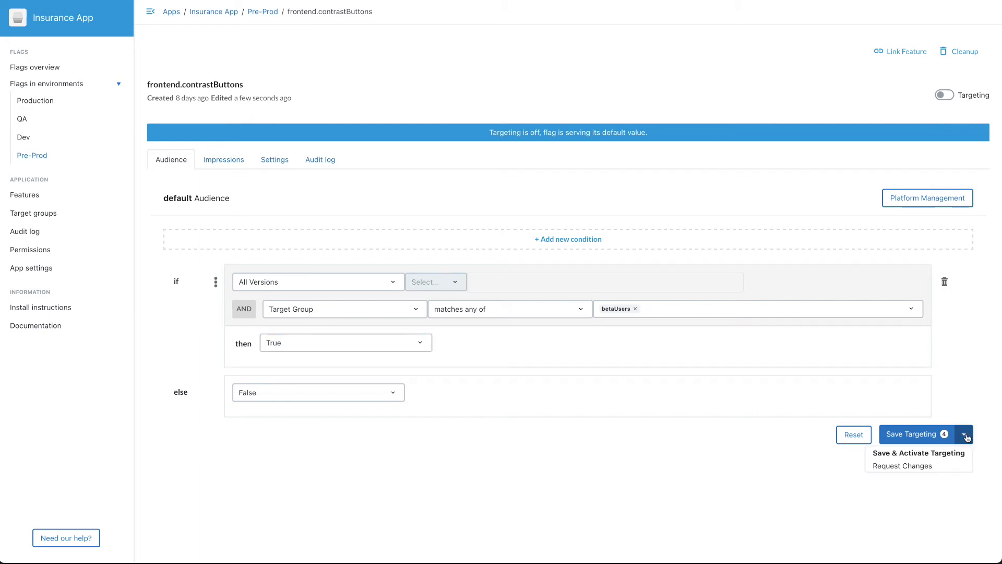
click(941, 454)
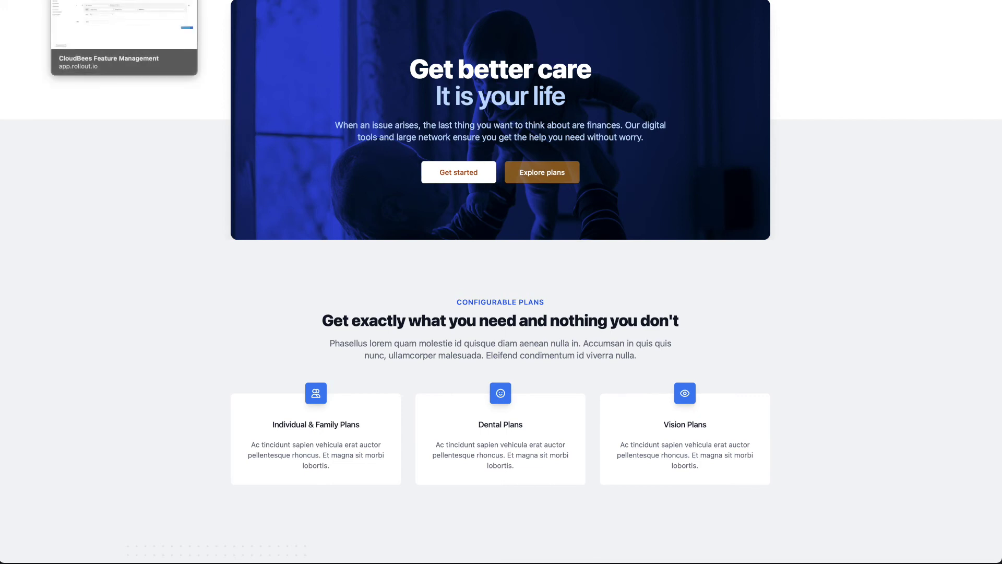
- Return from the insurance landing page to the contrastButtons Pre-Prod targeting page
key(ctrl+Tab)
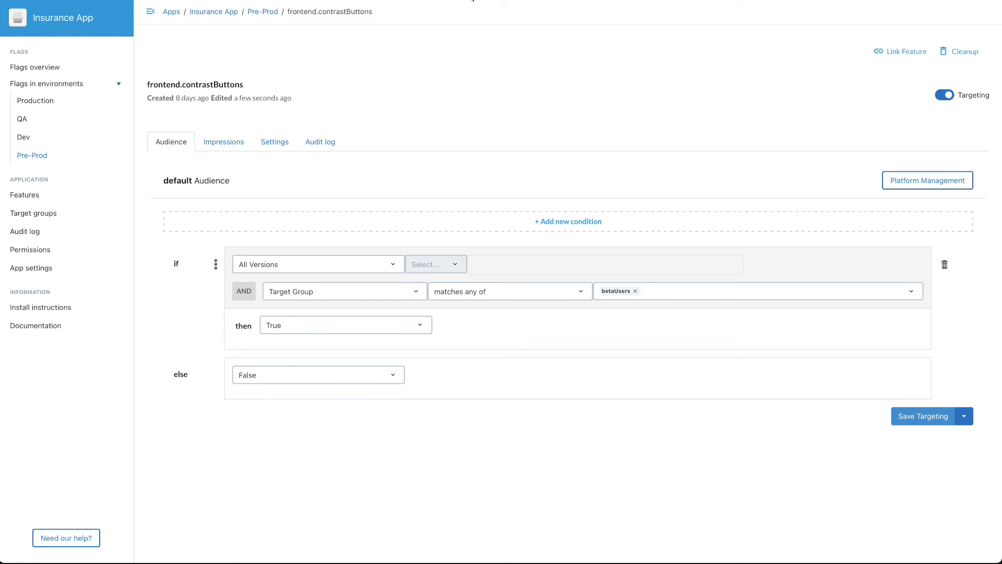
- Switch frontend.contrastButtons targeting off in Pre-Prod and check the insurance website
click(943, 95)
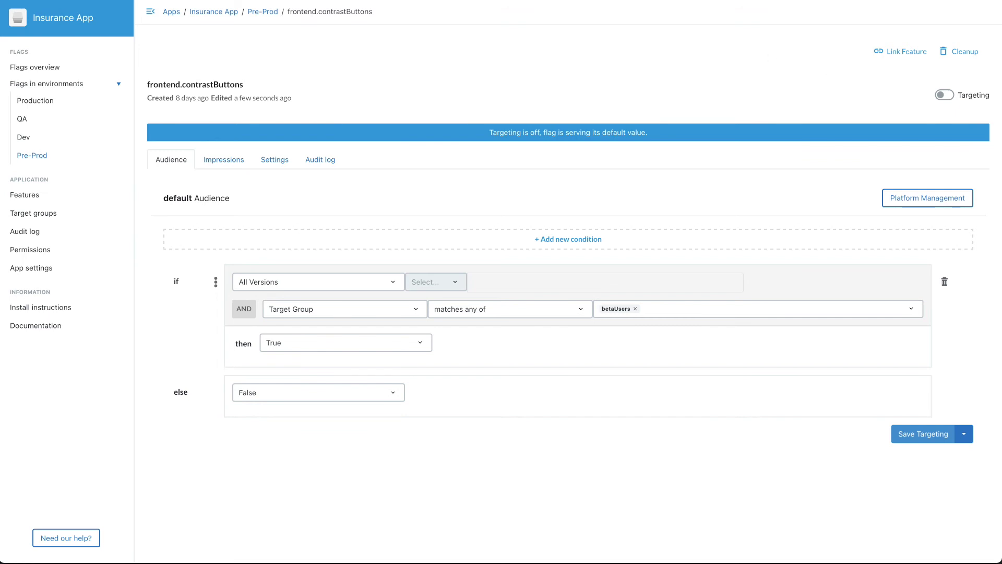
click(375, 1)
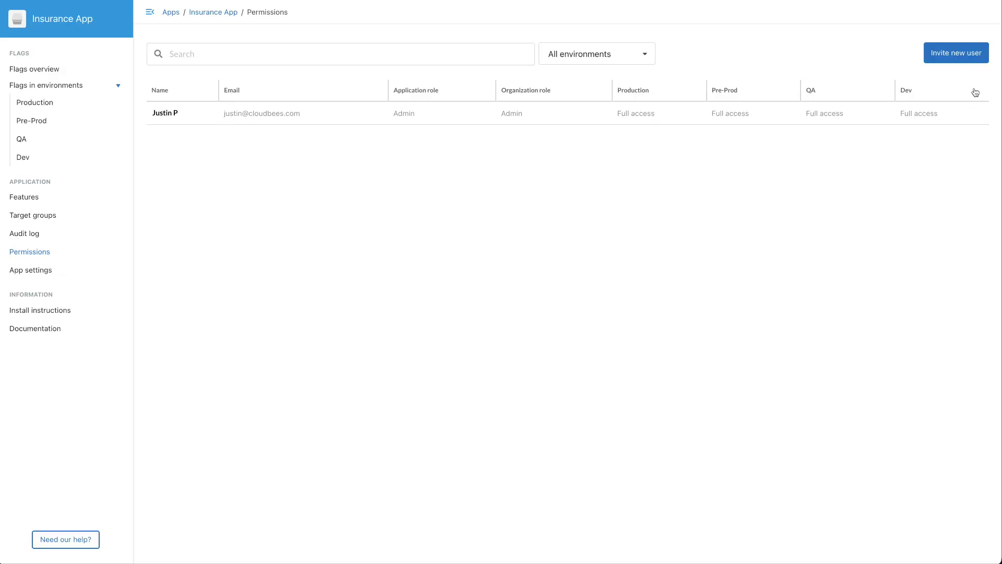
- Start a new user invitation and enter the user's e-mail address
click(955, 54)
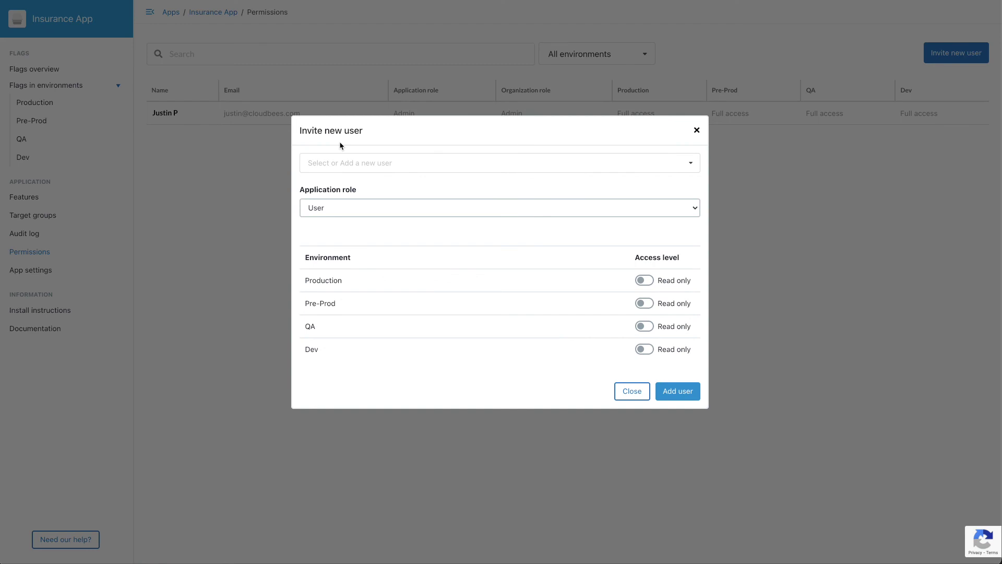
click(336, 159)
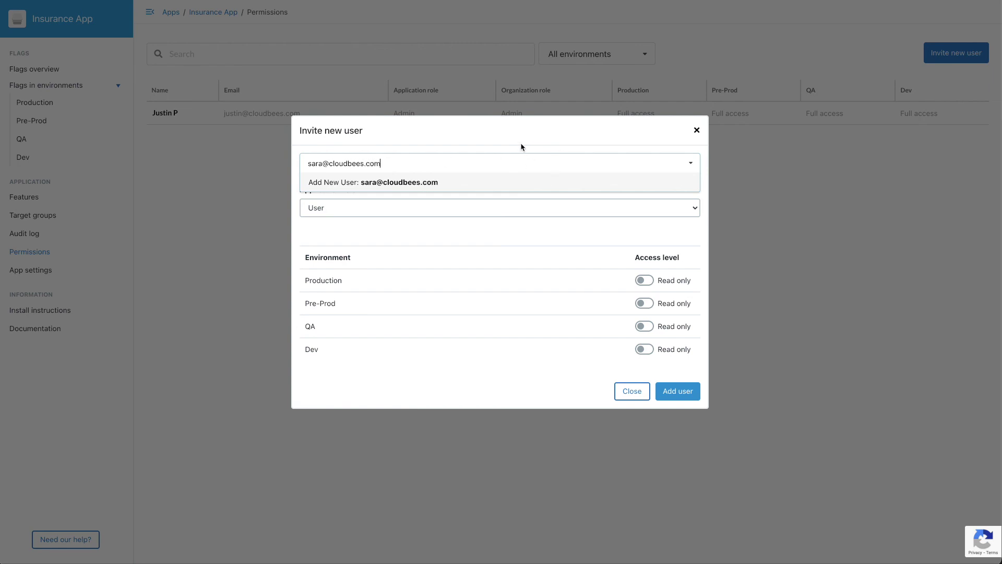
key(Return)
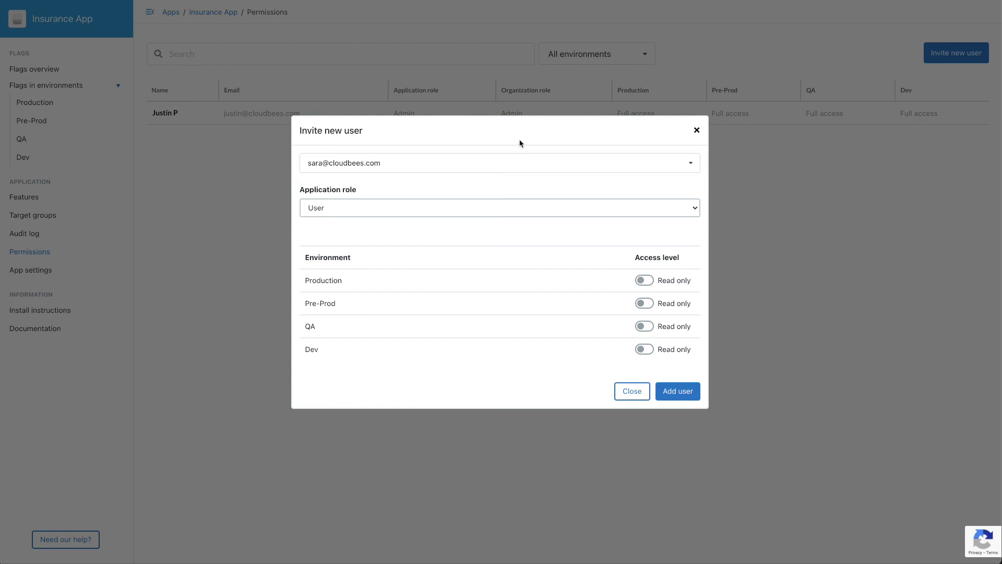
- Grant the invited user Full access on Production, Pre-Prod, QA and Dev
click(643, 281)
click(644, 303)
click(645, 327)
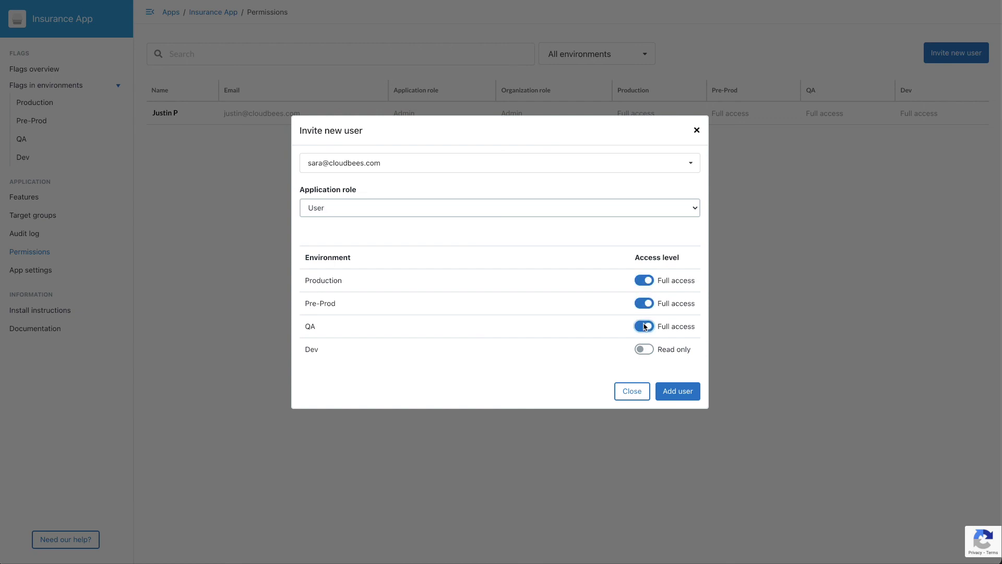
click(646, 349)
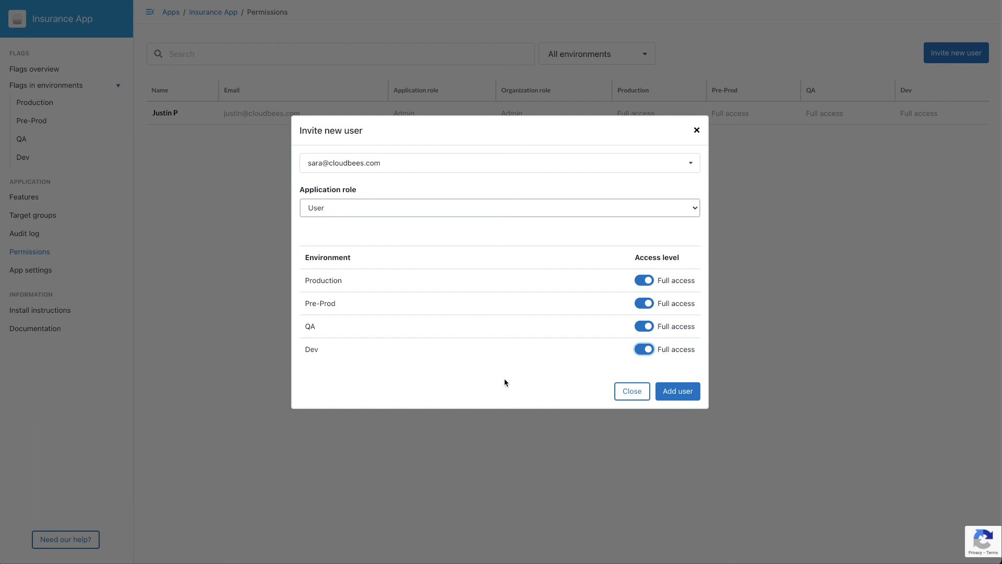